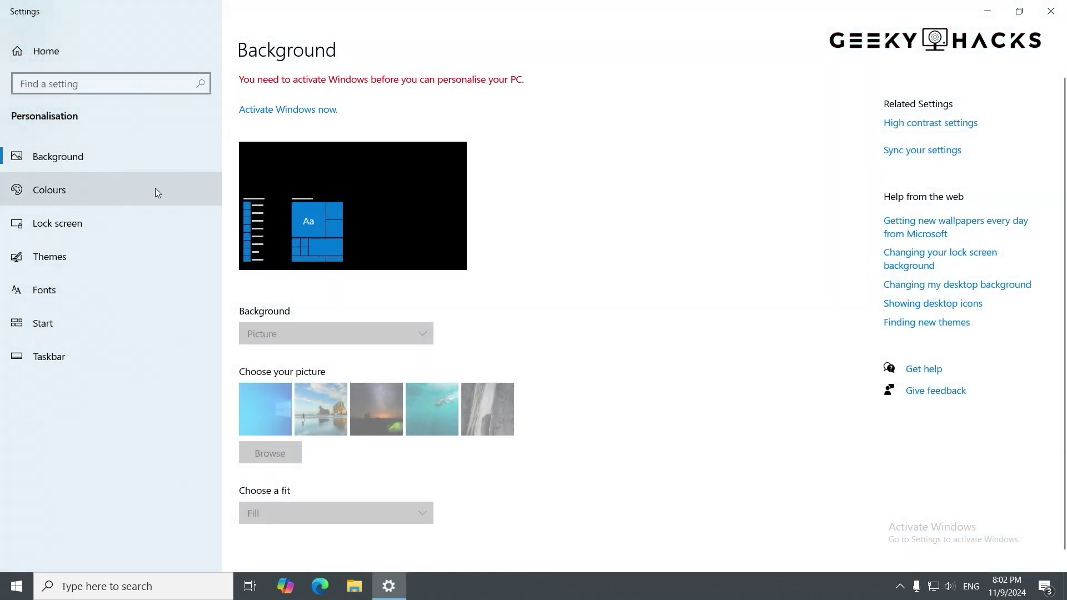
- View the Colours, Lock screen and Themes personalisation pages, each locked pending activation
click(155, 191)
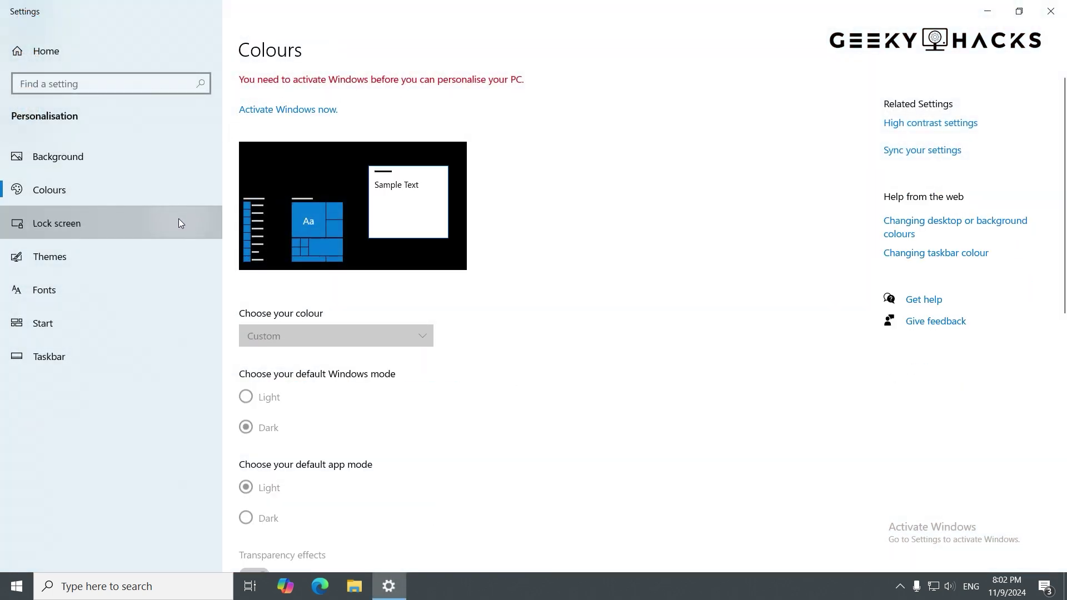
click(178, 219)
click(177, 261)
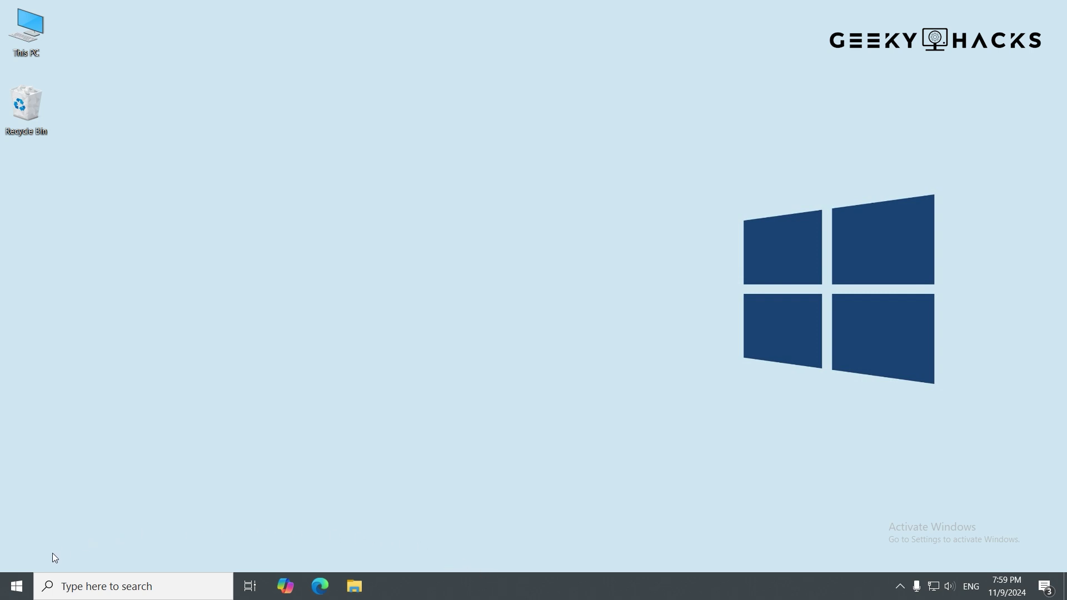
- Launch Settings from Start and go to Update & Security > Activation
click(22, 594)
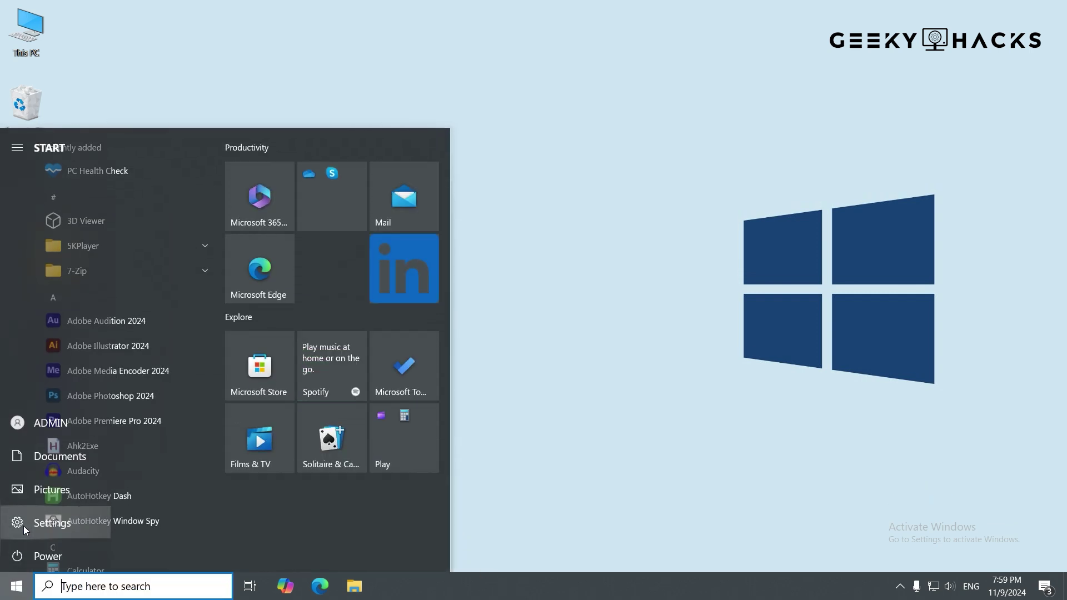
click(23, 526)
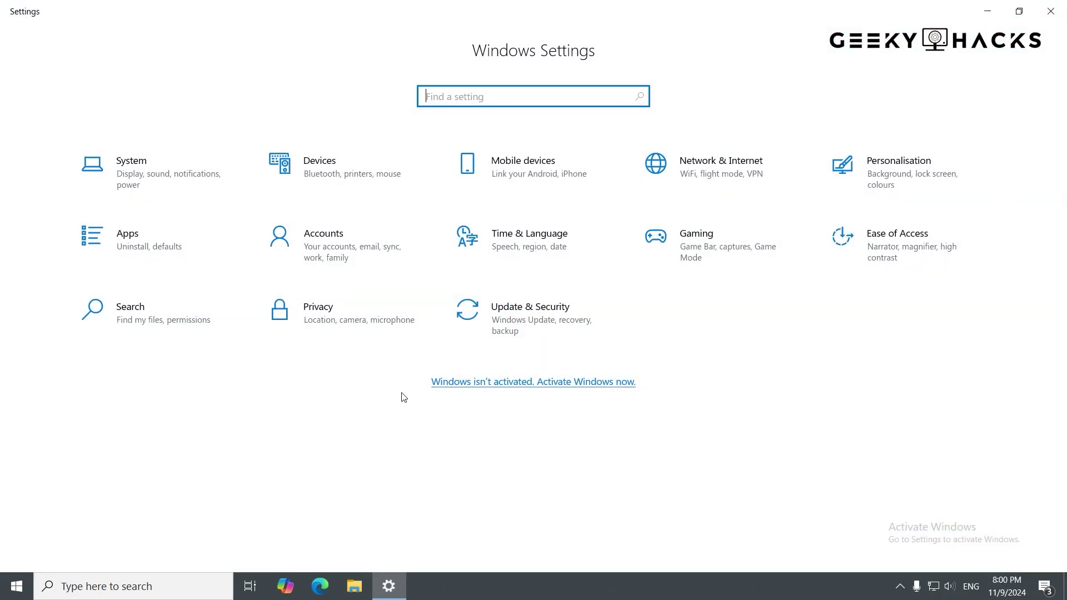
click(540, 340)
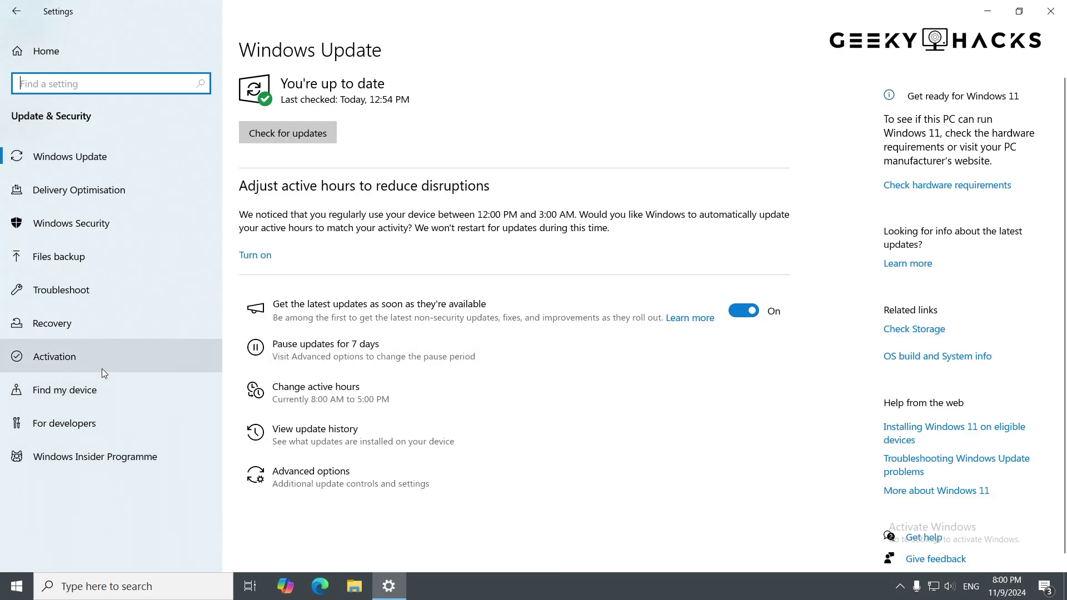
click(124, 365)
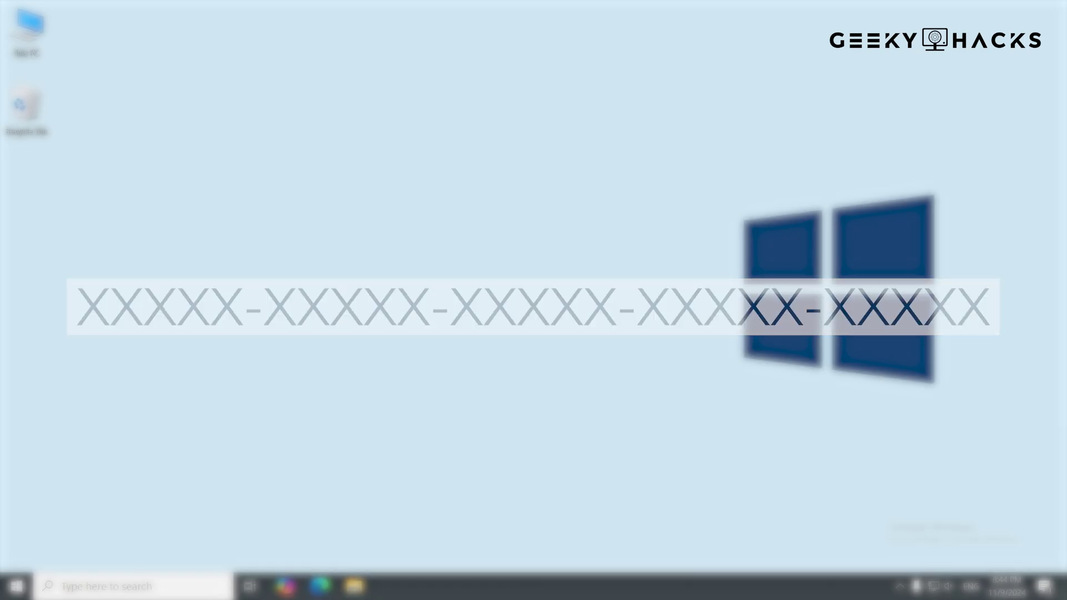
- Reopen Settings at Update & Security > Activation to see the 0xC004F213 not-activated error
click(17, 586)
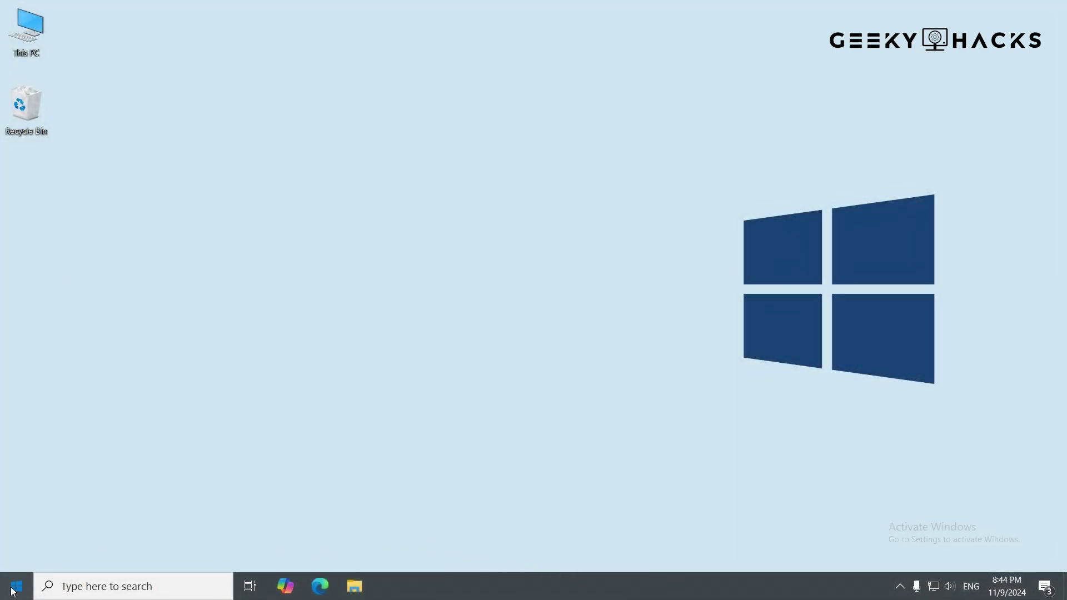
click(19, 537)
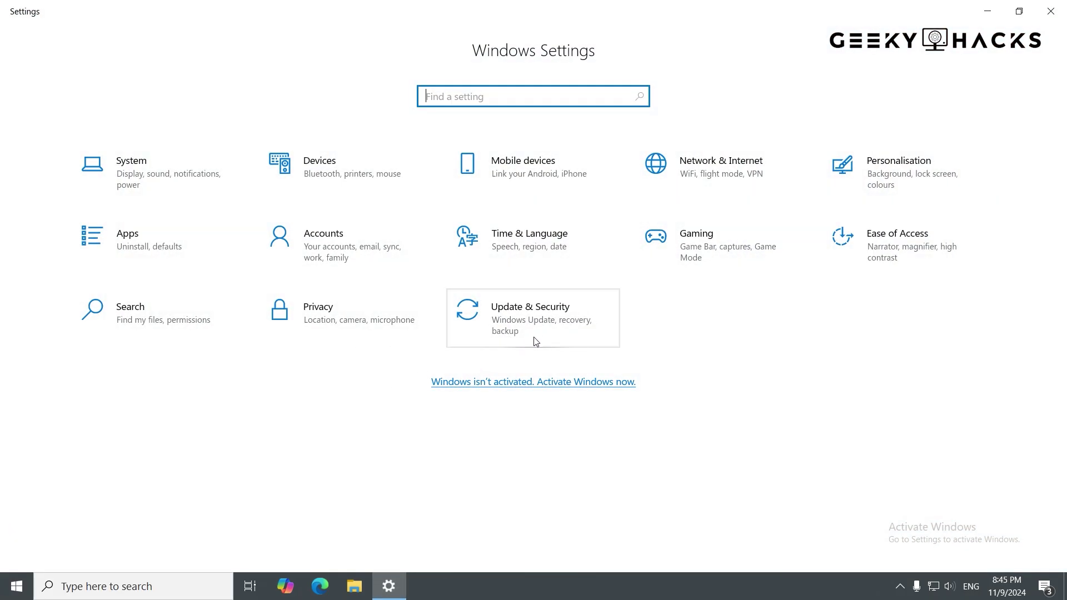
click(532, 341)
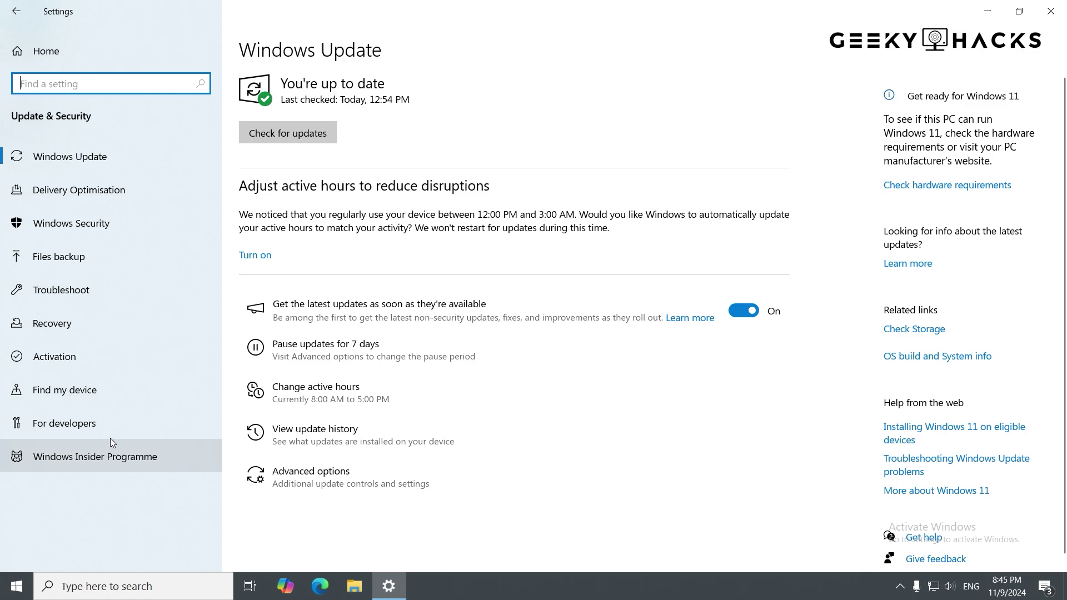
click(100, 365)
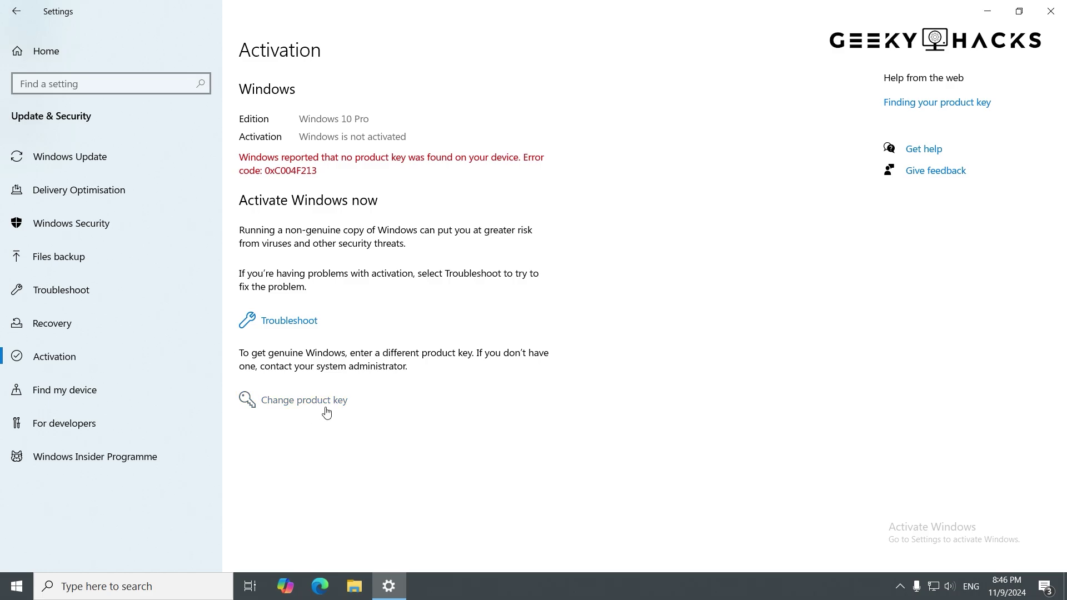
- Choose Change product key and enter the 25-character Windows product key
click(326, 409)
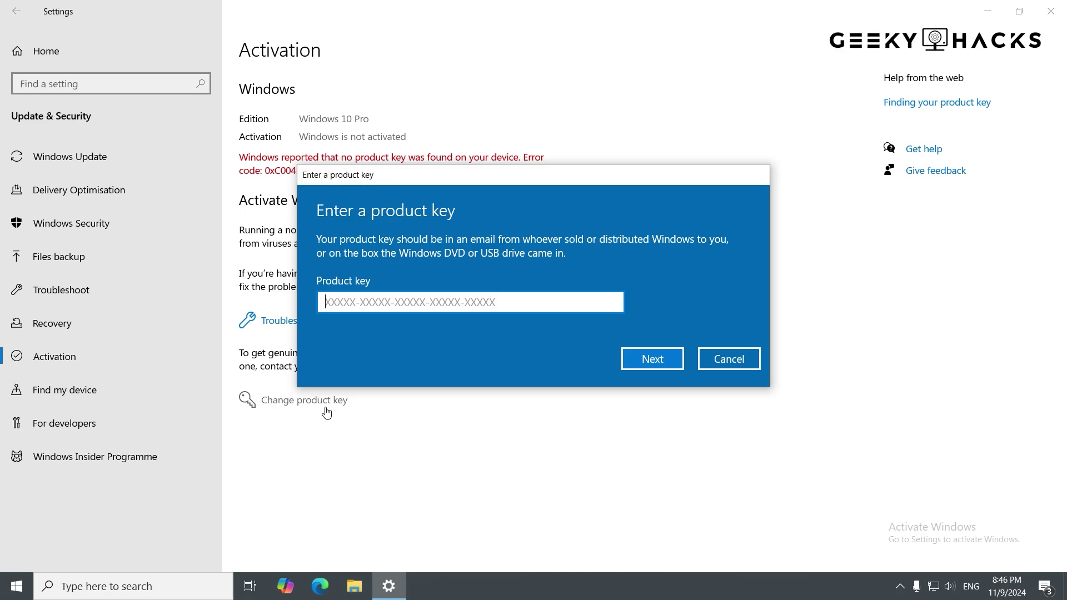
text(VK7J)
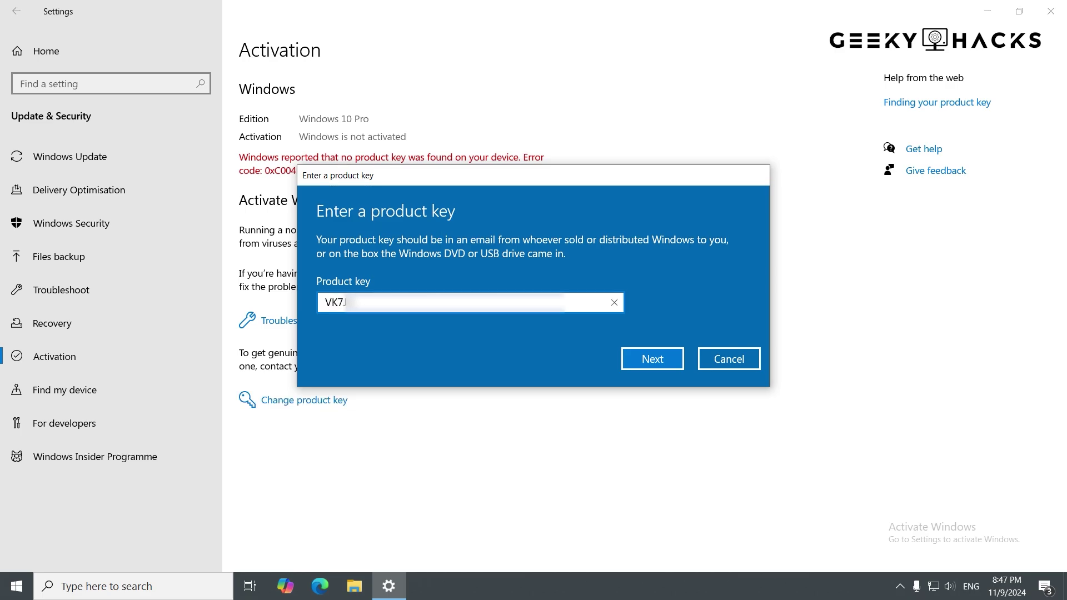
text(NPHTM-C97JM-9MPG)
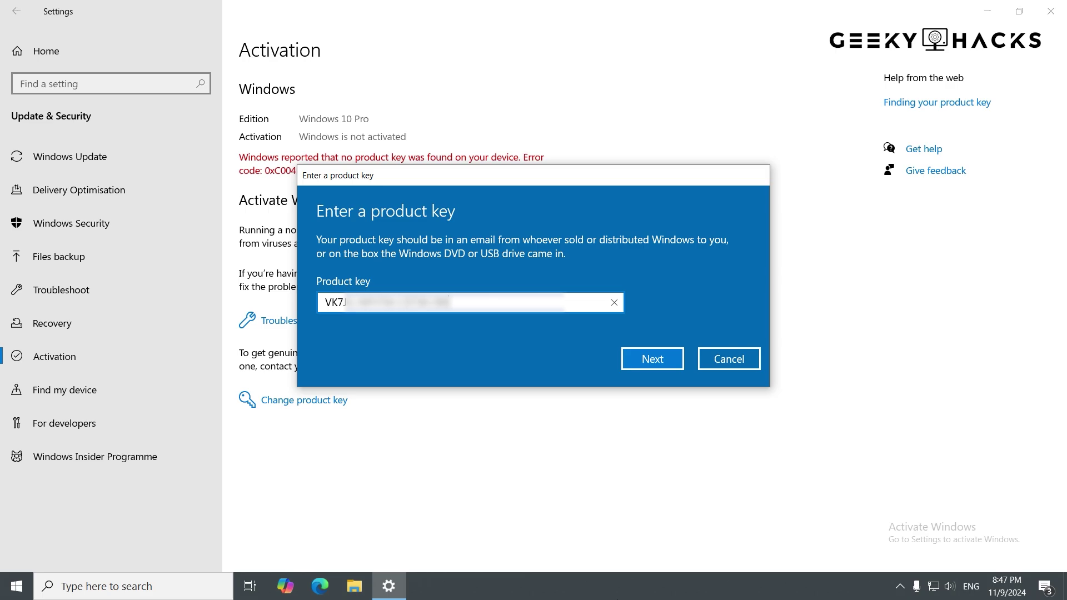
text(T-3V66T)
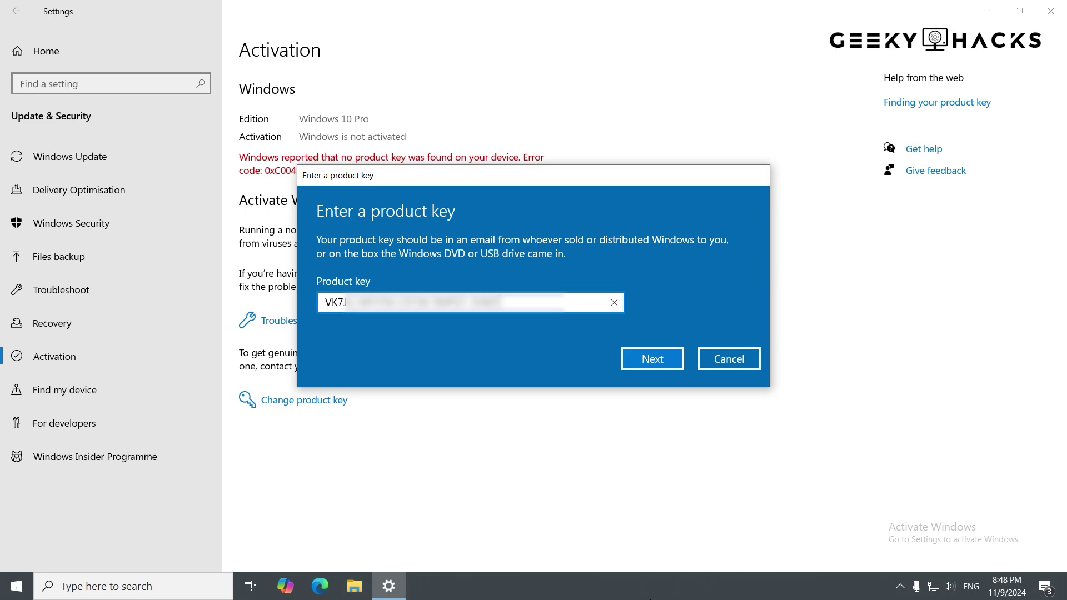
- Submit the key, activate Windows 10 Pro, and dismiss the success message
click(661, 367)
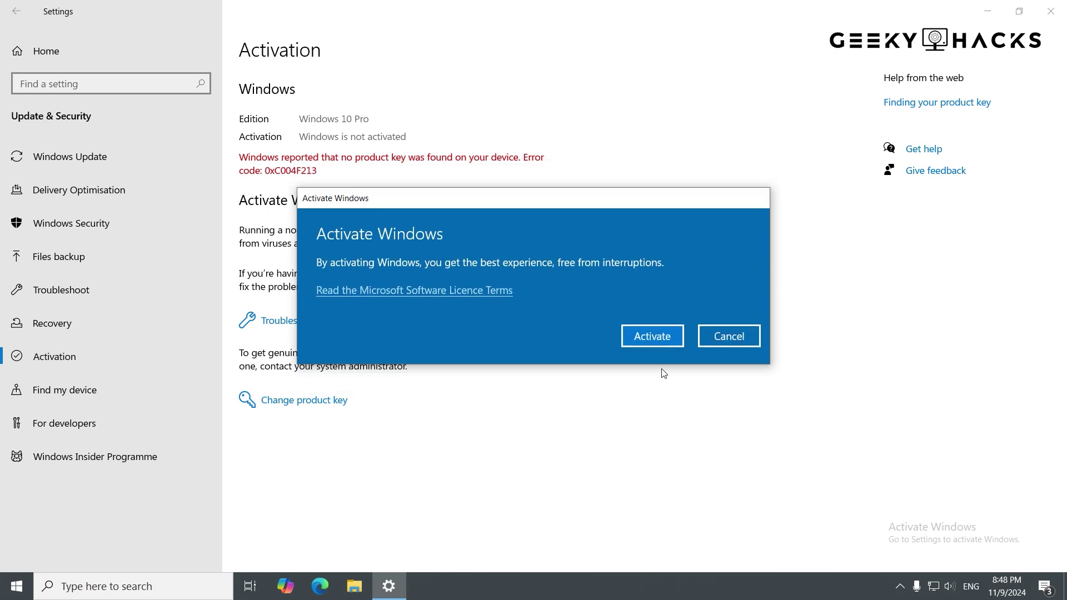
click(661, 344)
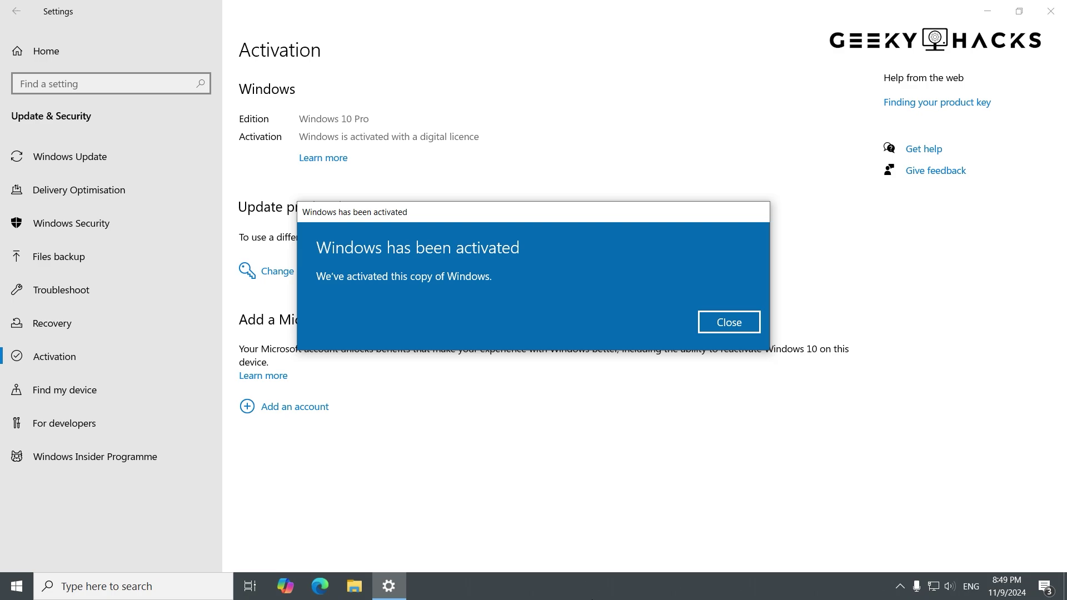
click(733, 329)
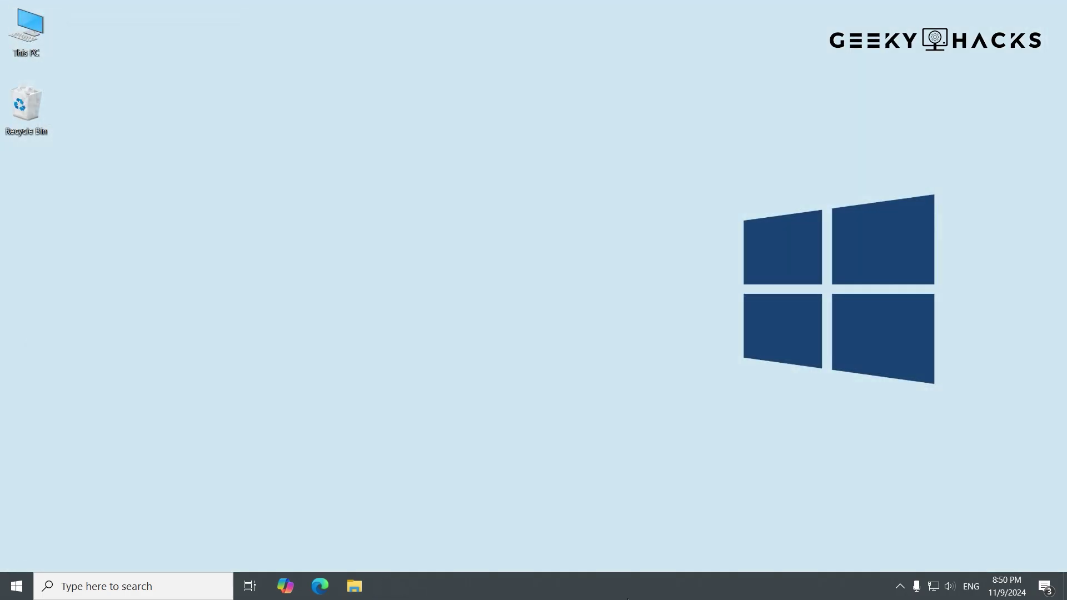
- Return to Settings > Update & Security > Activation to confirm the digital licence activation
click(16, 587)
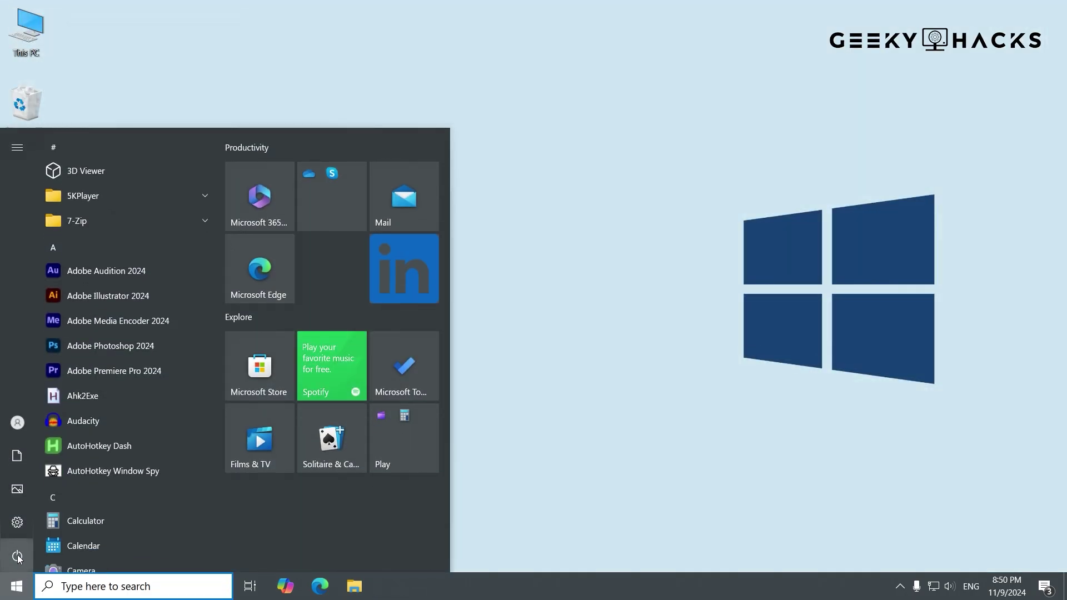
click(15, 531)
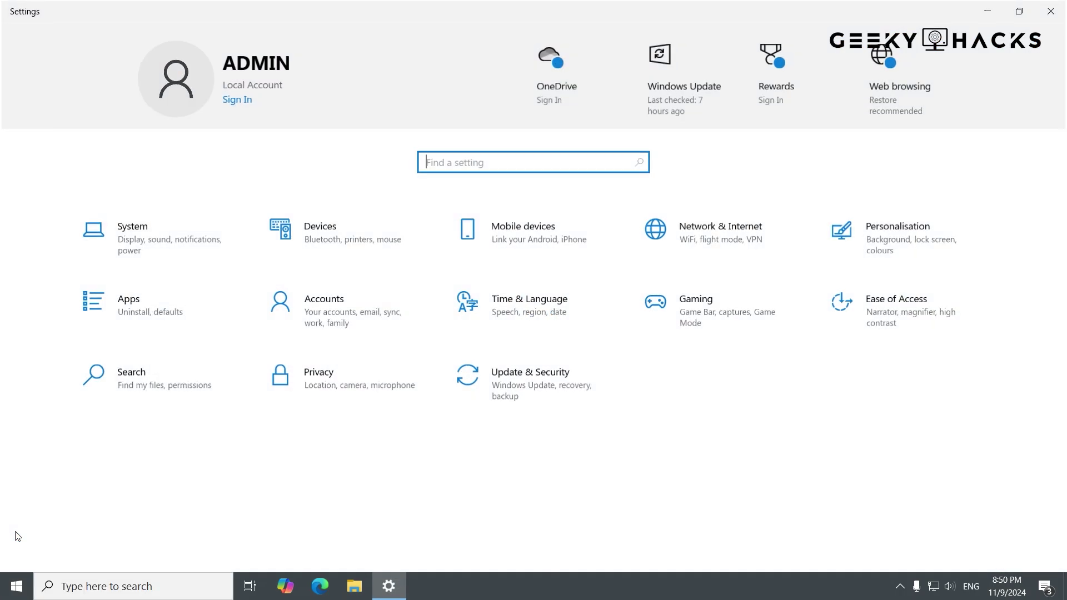
click(521, 406)
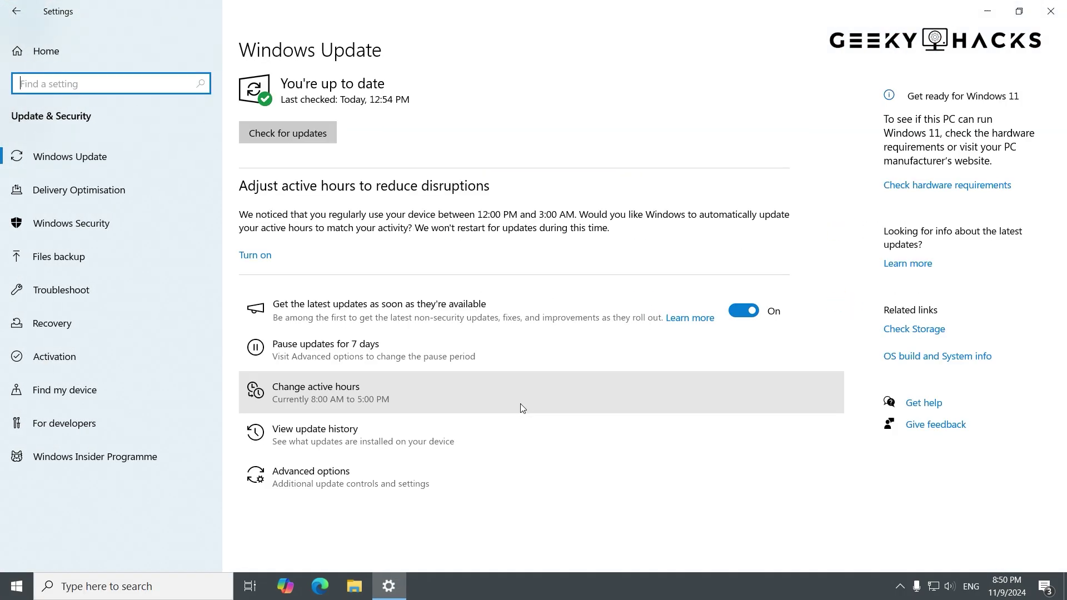
click(183, 361)
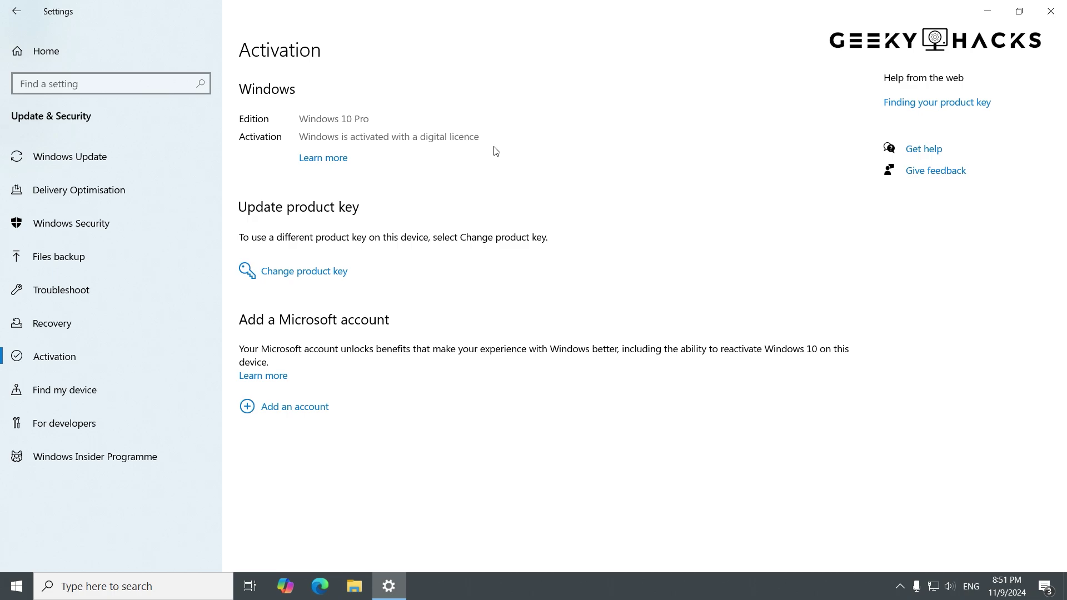
- Close the Settings window with Alt+F4
key(alt+F4)
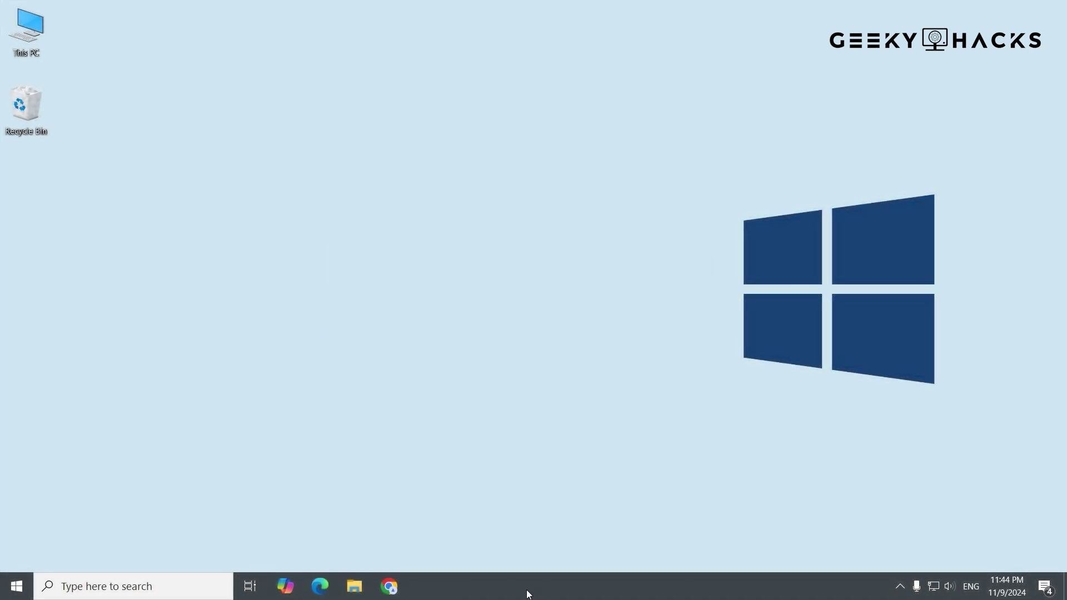
- Open Chrome and load microsoft.com
click(390, 587)
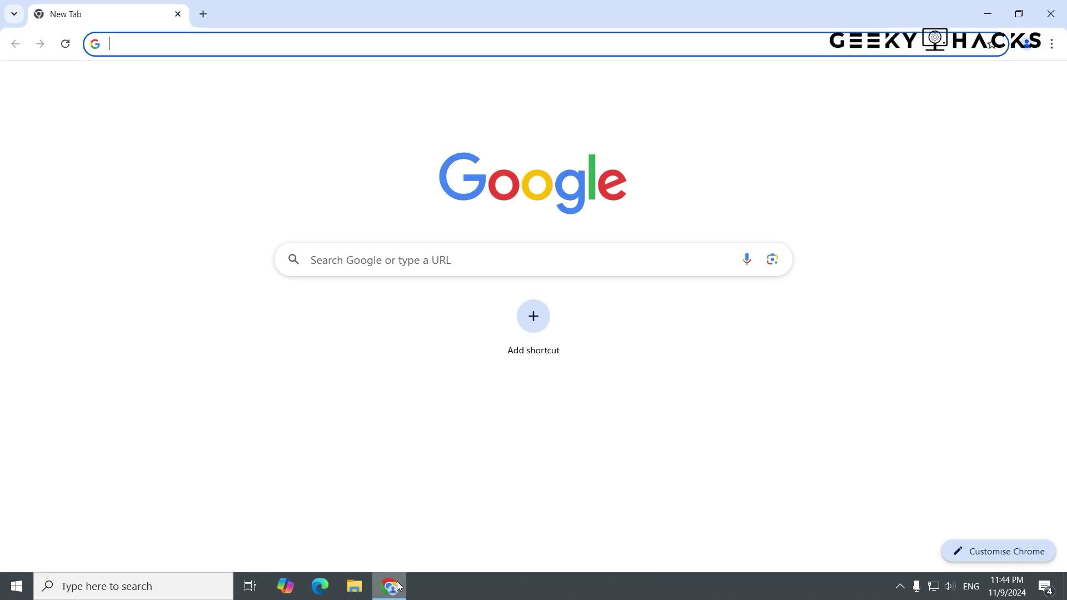
click(626, 268)
text(microsoft.com)
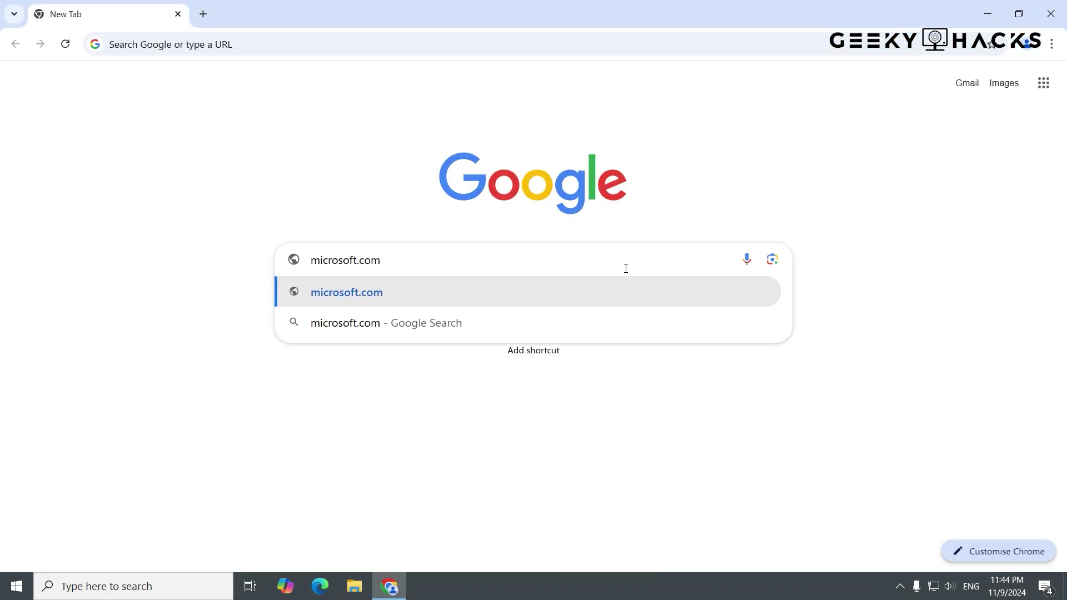
key(Return)
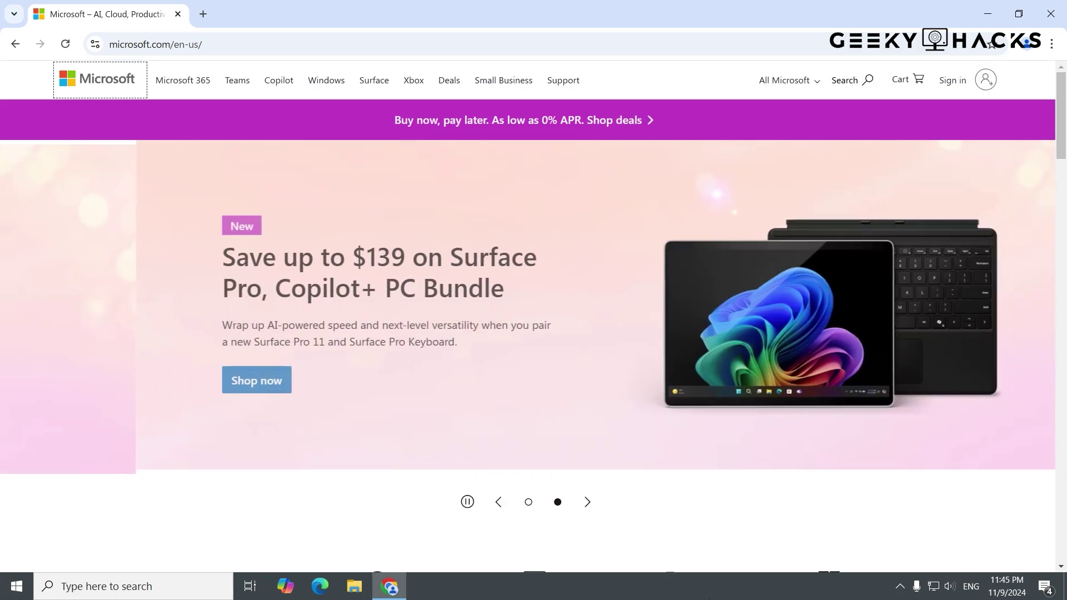
- Search the Microsoft site for 'windows 11' and scroll to the software editions
click(877, 84)
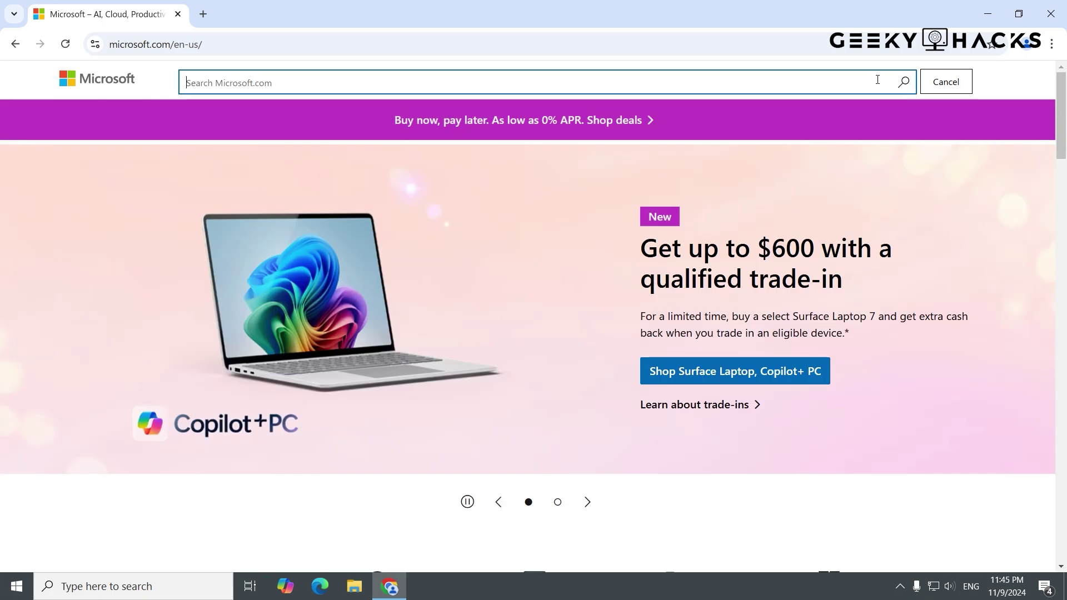
text(windows 11)
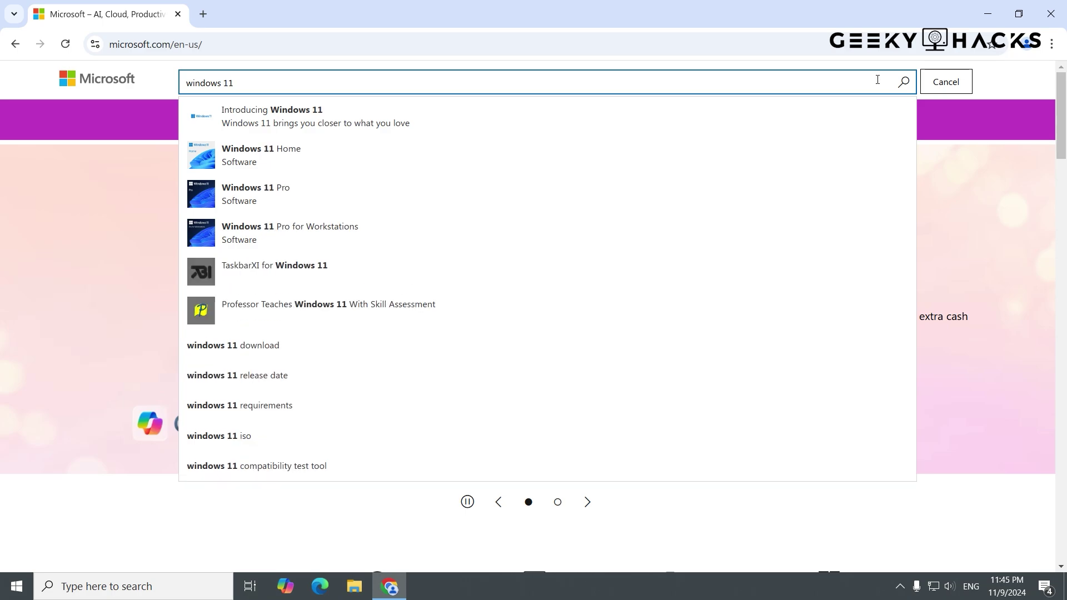
key(Return)
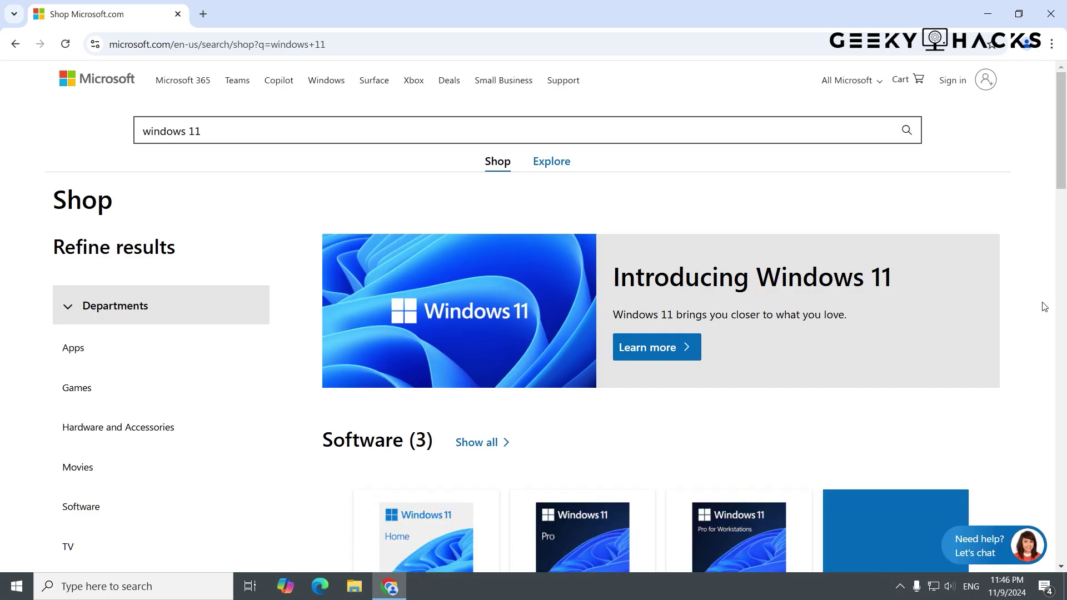
scroll(1043, 306, down, 3)
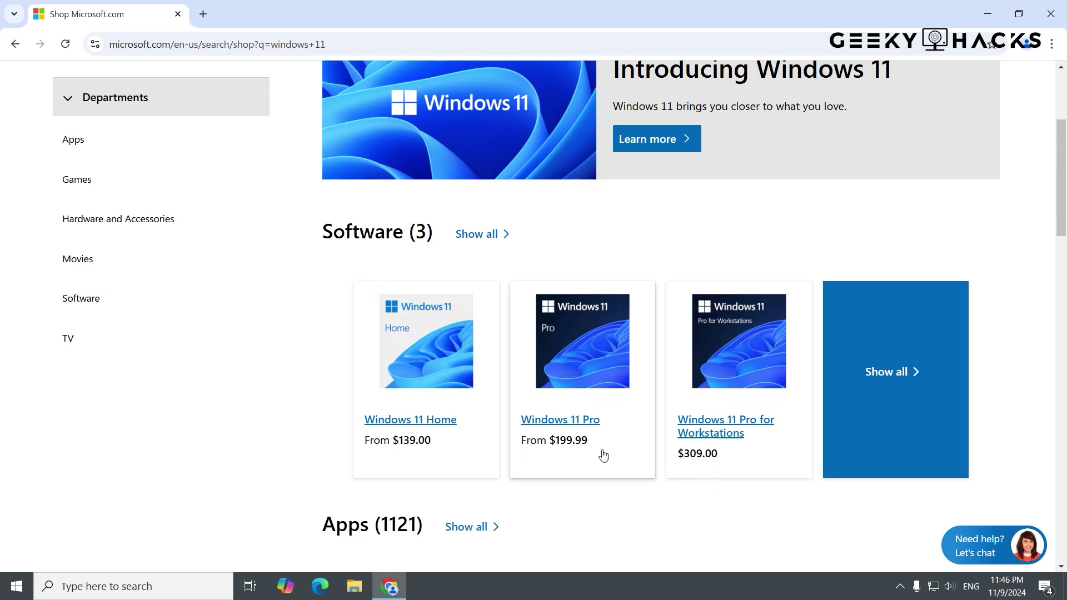
- Open the Windows 11 Pro page and add the $199.99 Download edition to the cart
click(587, 426)
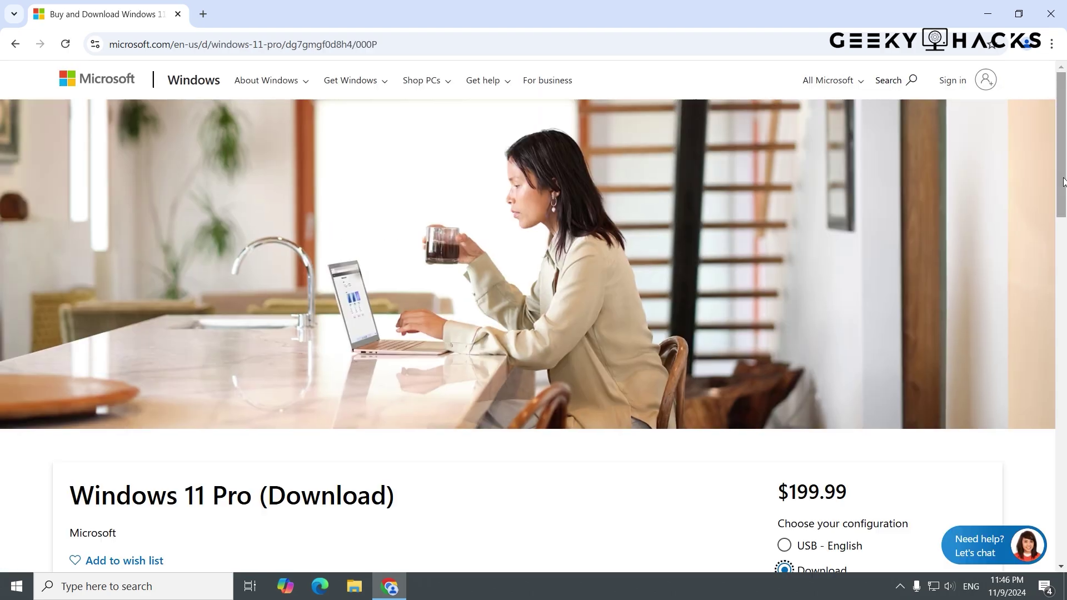
drag(1062, 183, 1064, 298)
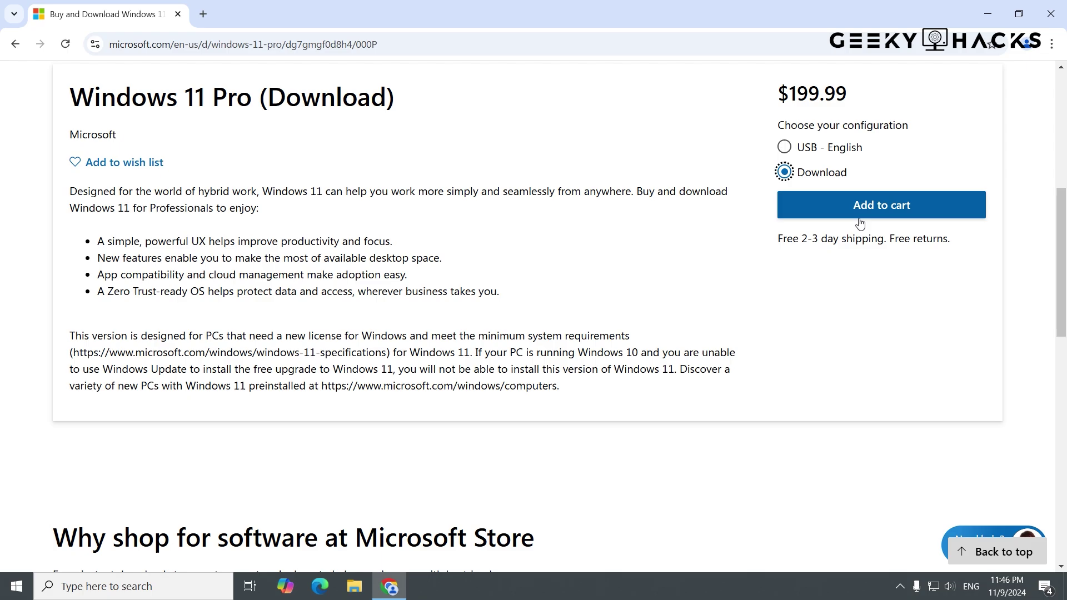
click(881, 205)
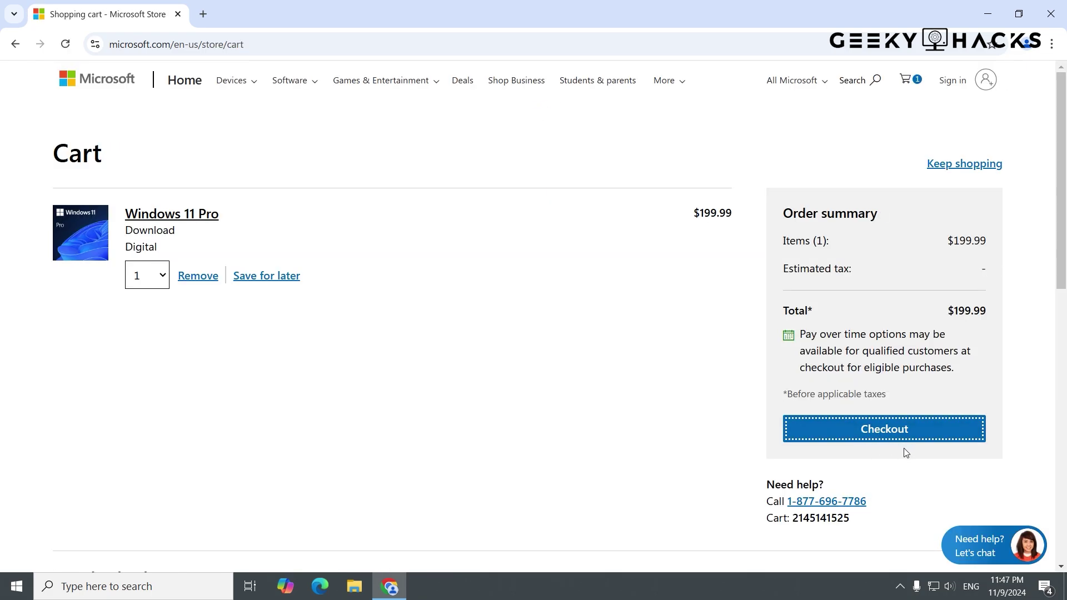
- Proceed to checkout and sign in with the Microsoft account e-mail and password
click(903, 439)
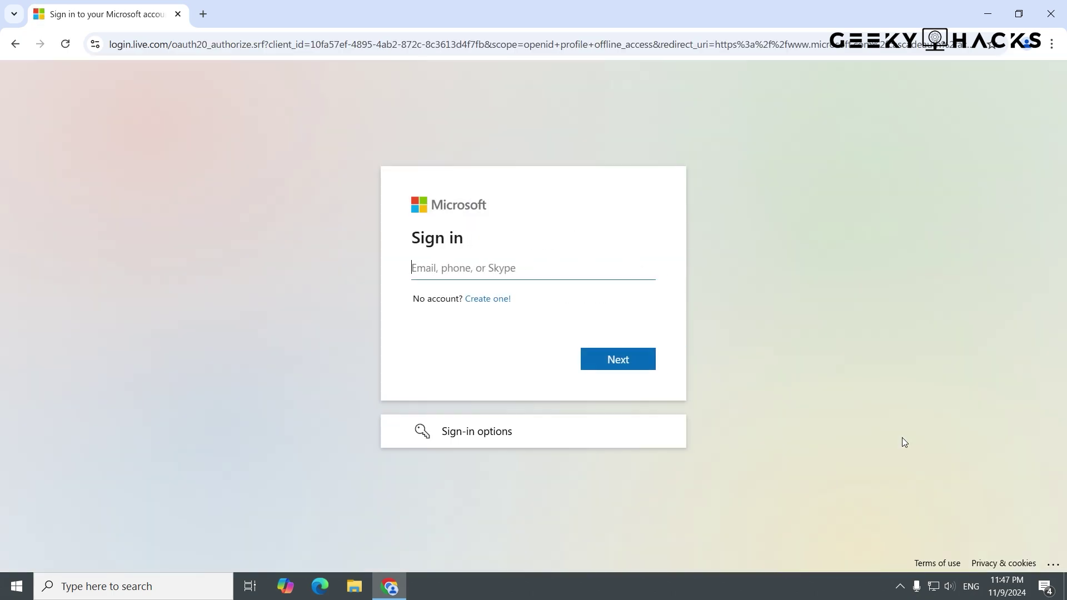
text(username)
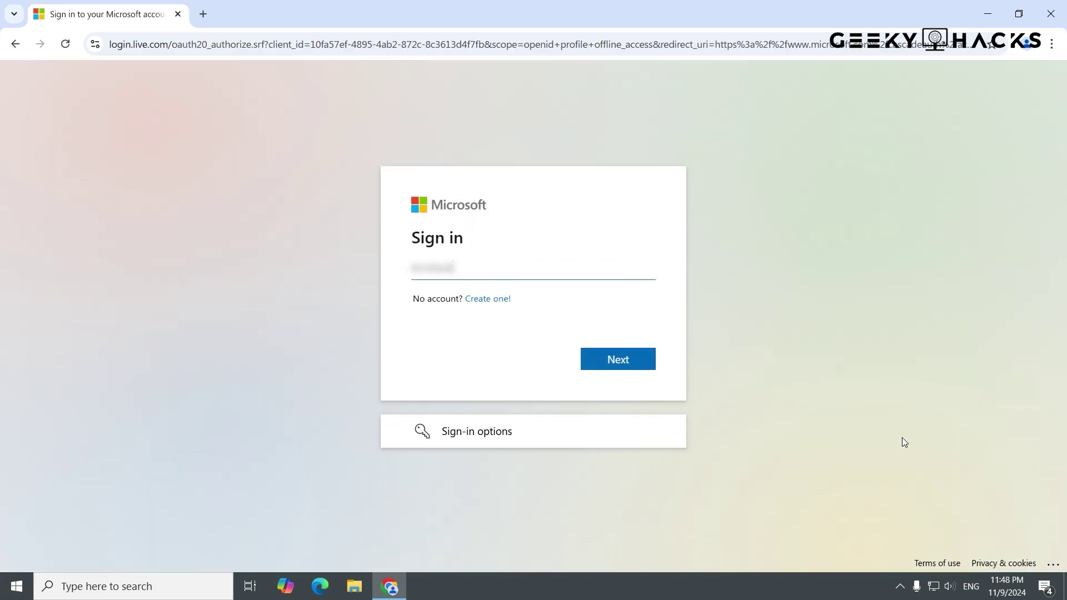
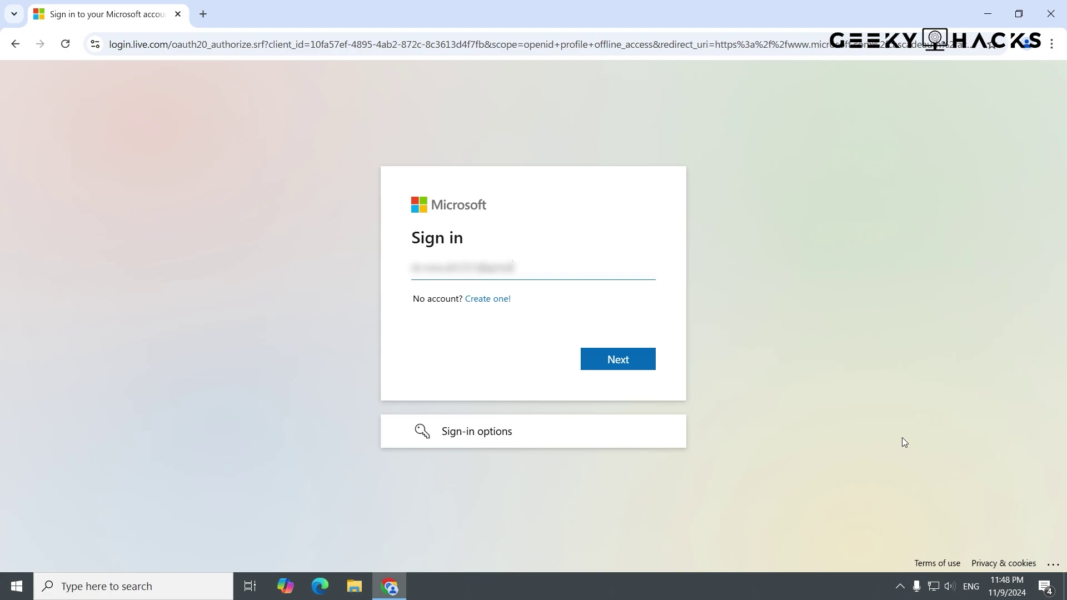
click(643, 371)
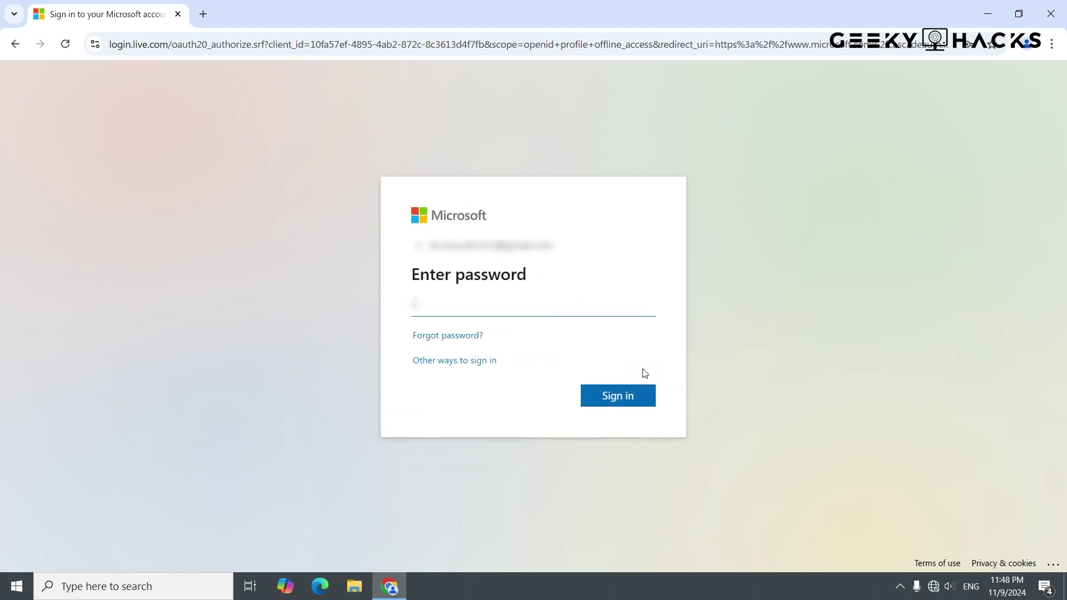
text(•••••••)
click(648, 405)
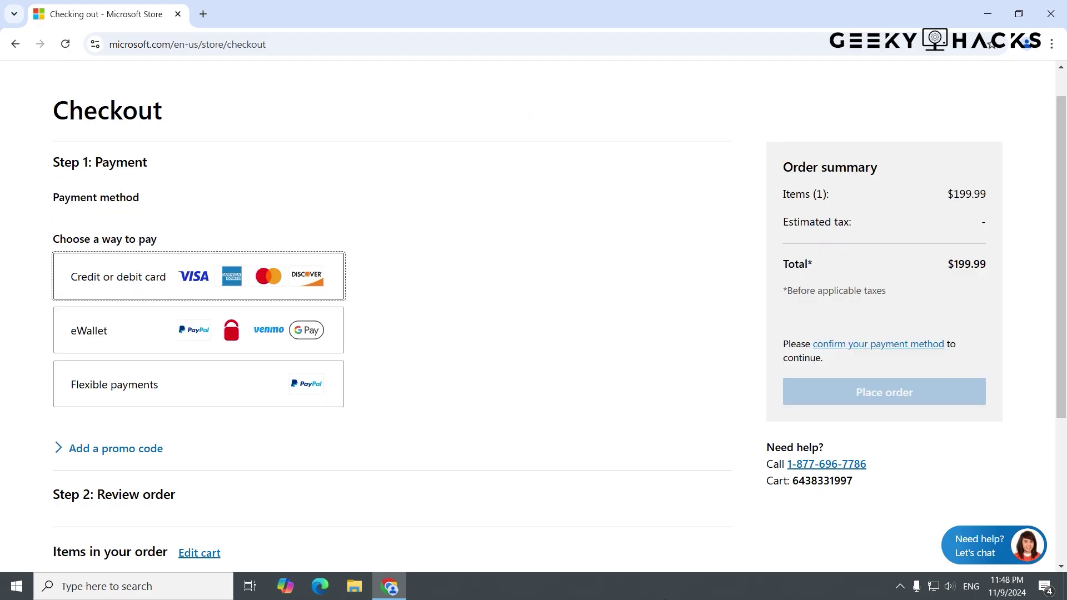
- Pay with PayPal under eWallet and continue to PayPal account verification
click(270, 236)
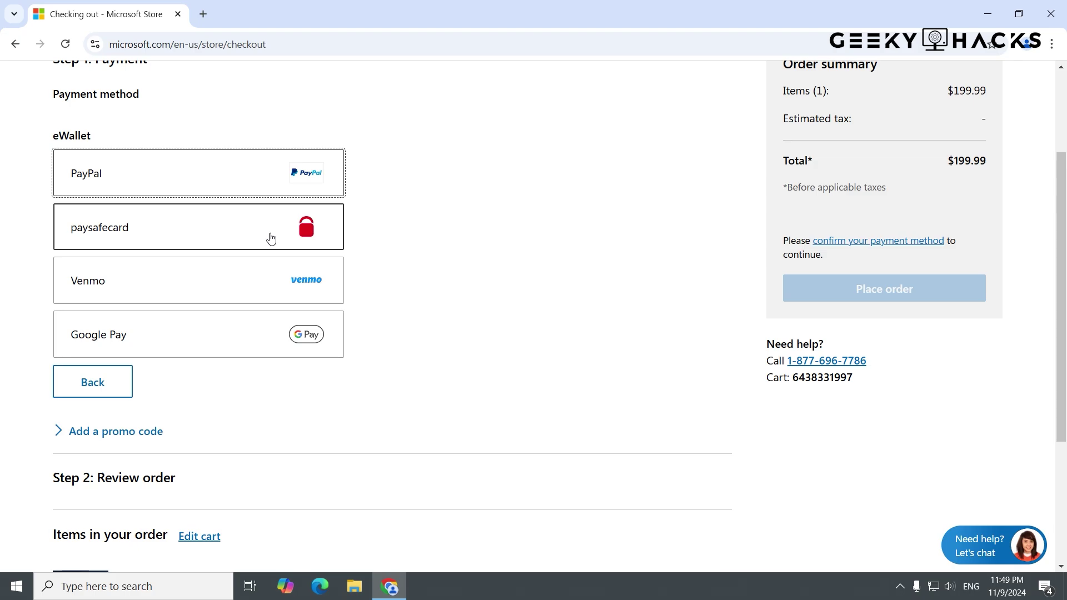
click(258, 191)
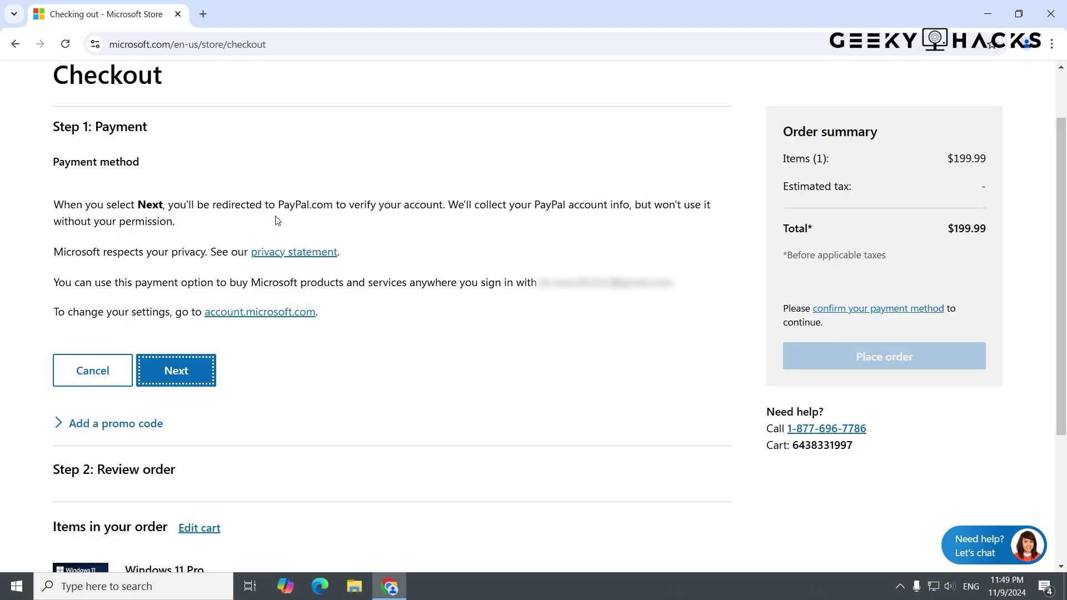
click(200, 386)
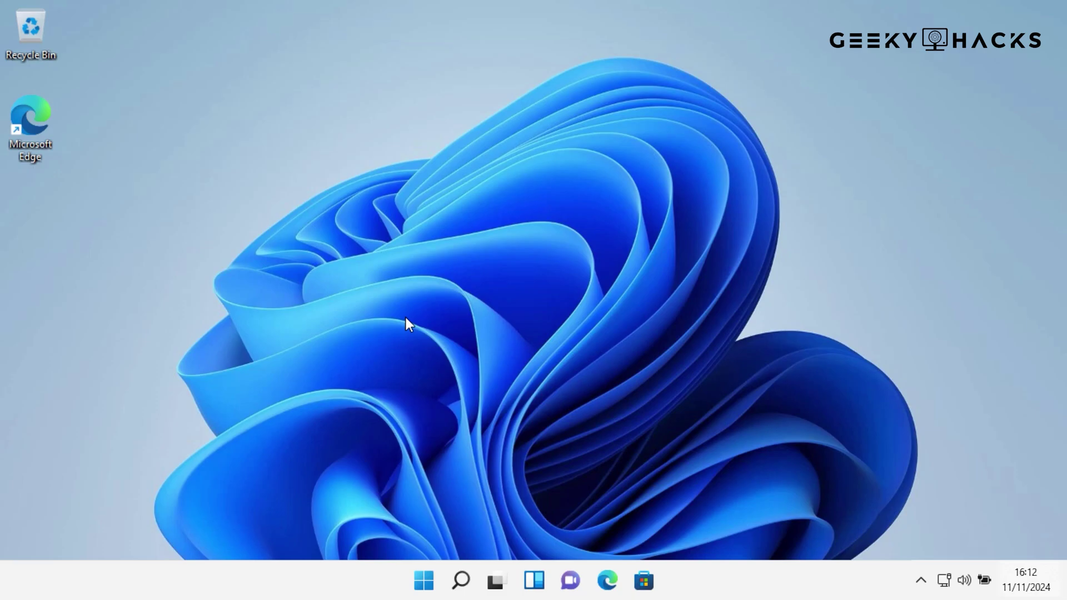
- Open Settings from Start and go to System > Activation to see error 0xC004C008
click(424, 580)
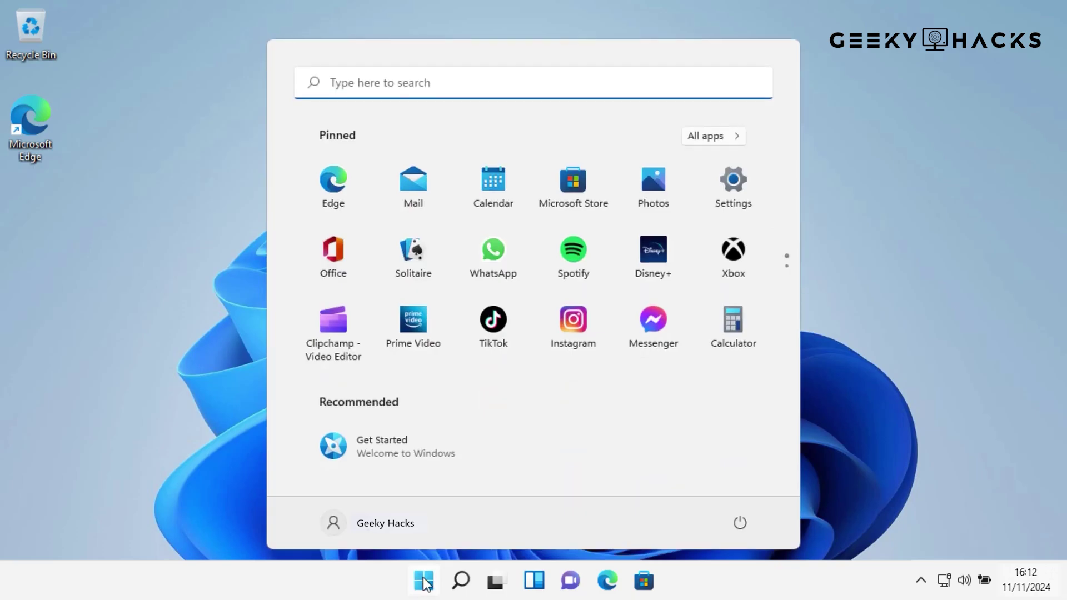
click(731, 189)
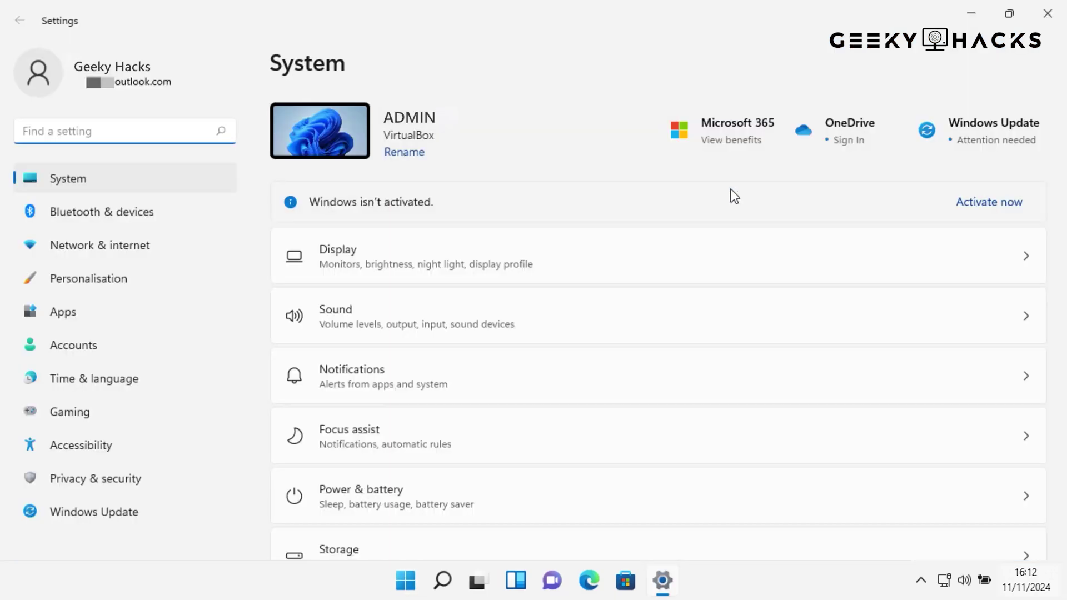
scroll(733, 195, down, 7)
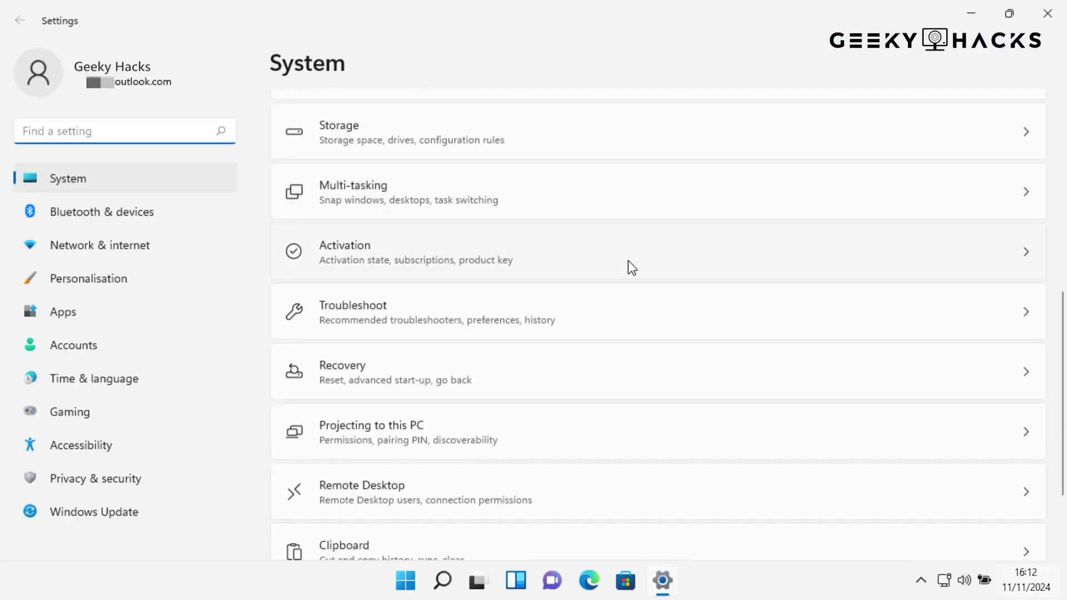
click(629, 262)
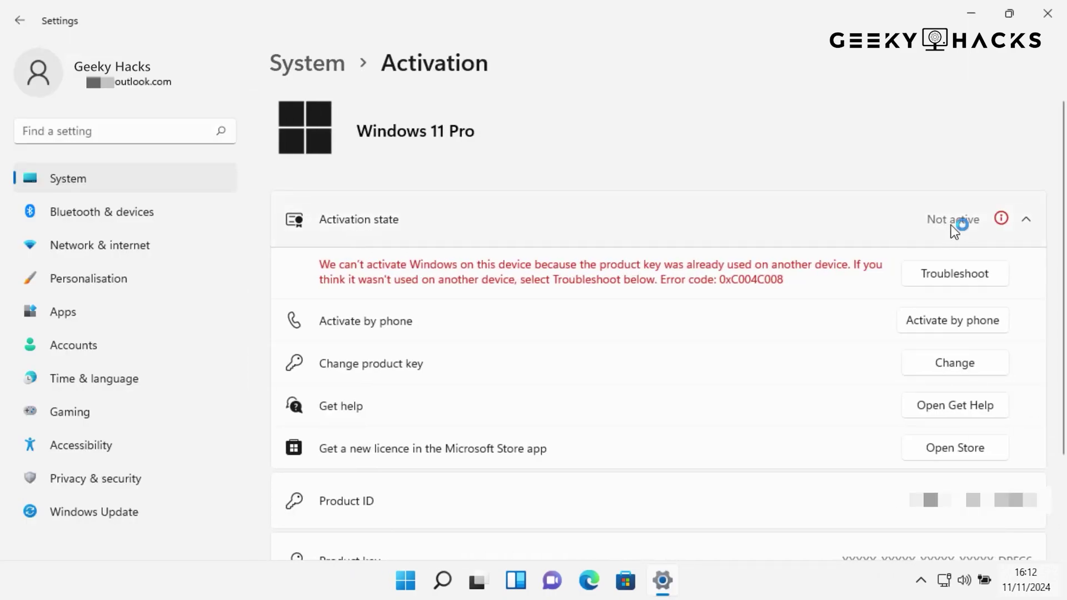
- Check the Accounts info page, return to System > Activation, and run the activation Troubleshooter
click(162, 346)
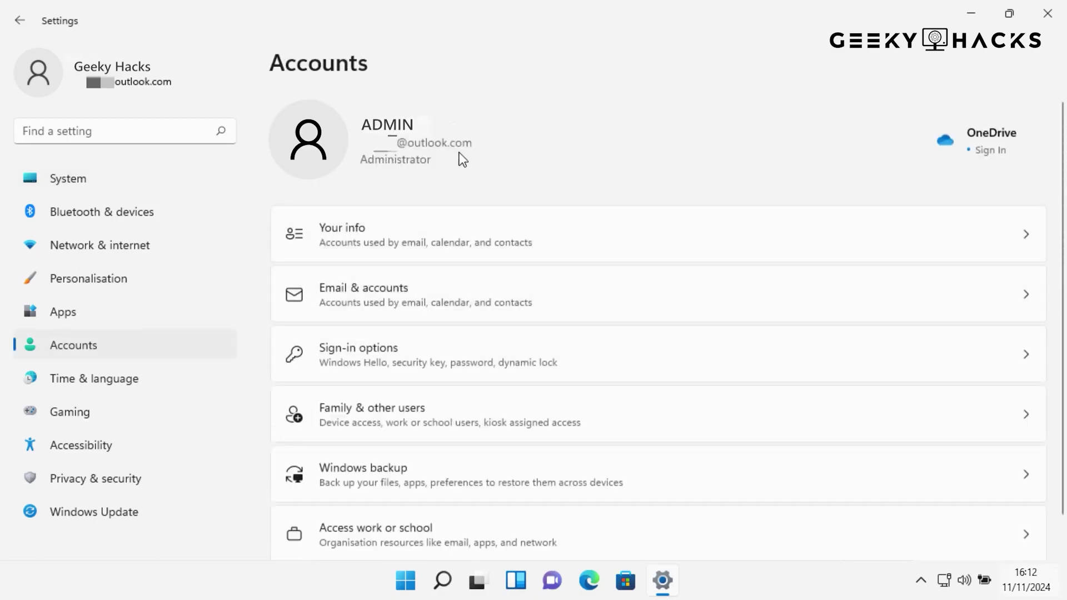
click(445, 228)
click(142, 176)
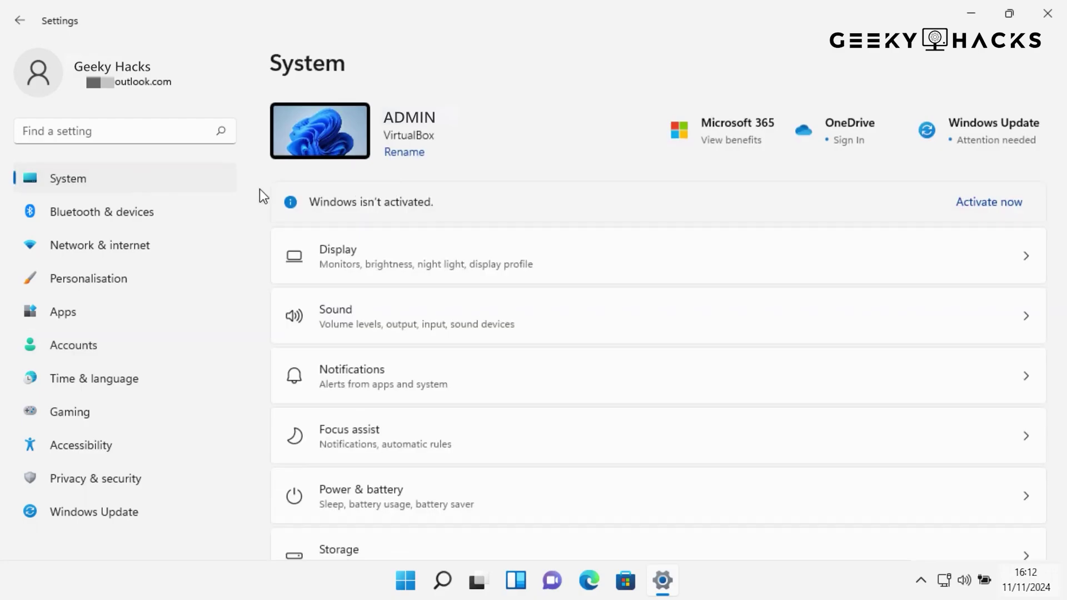
scroll(486, 341, down, 5)
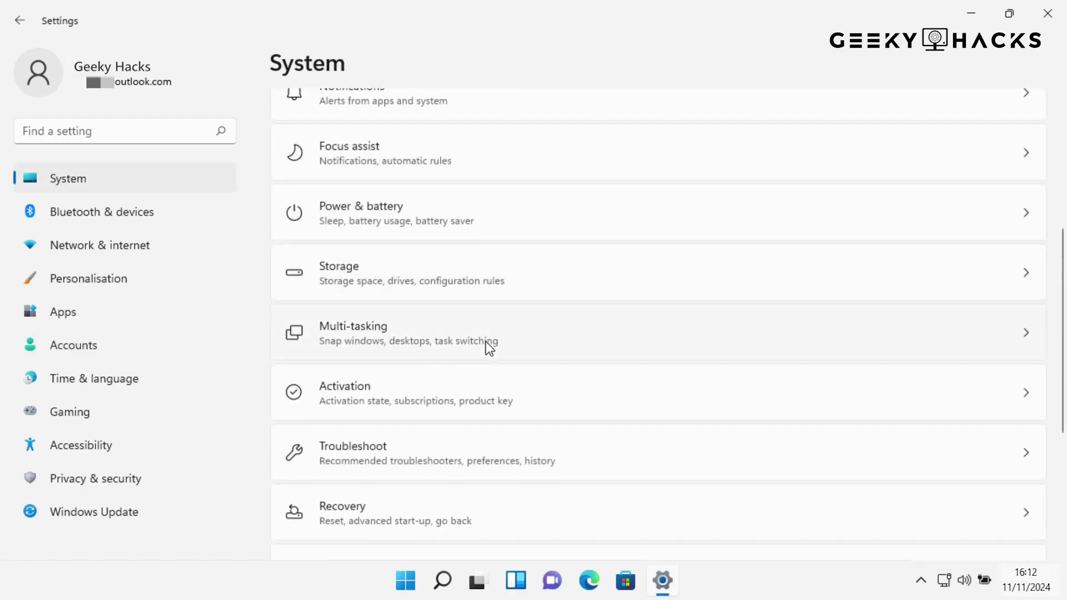
click(455, 393)
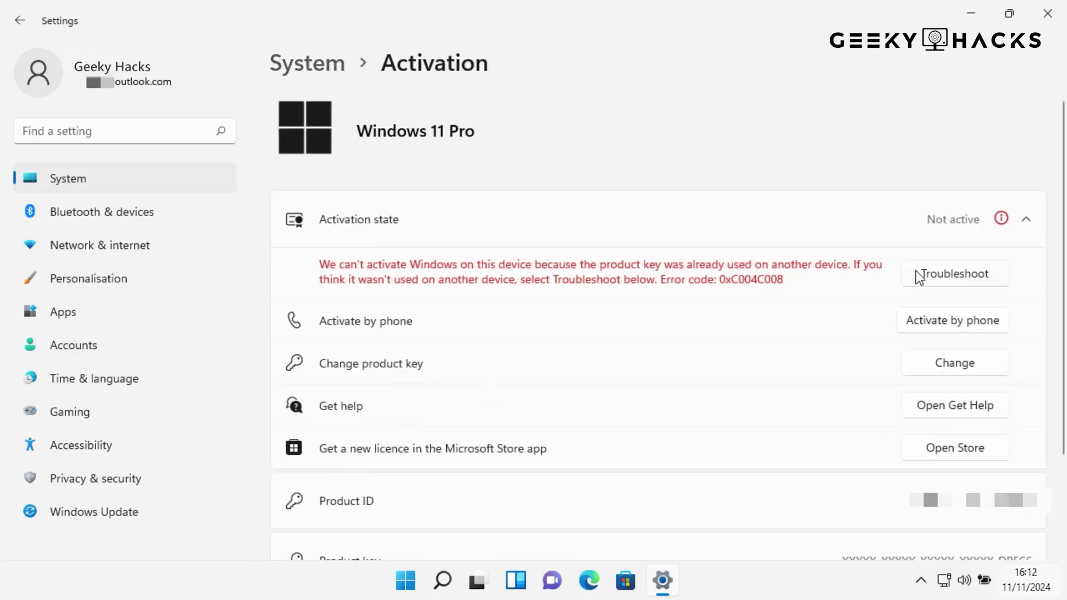
click(936, 278)
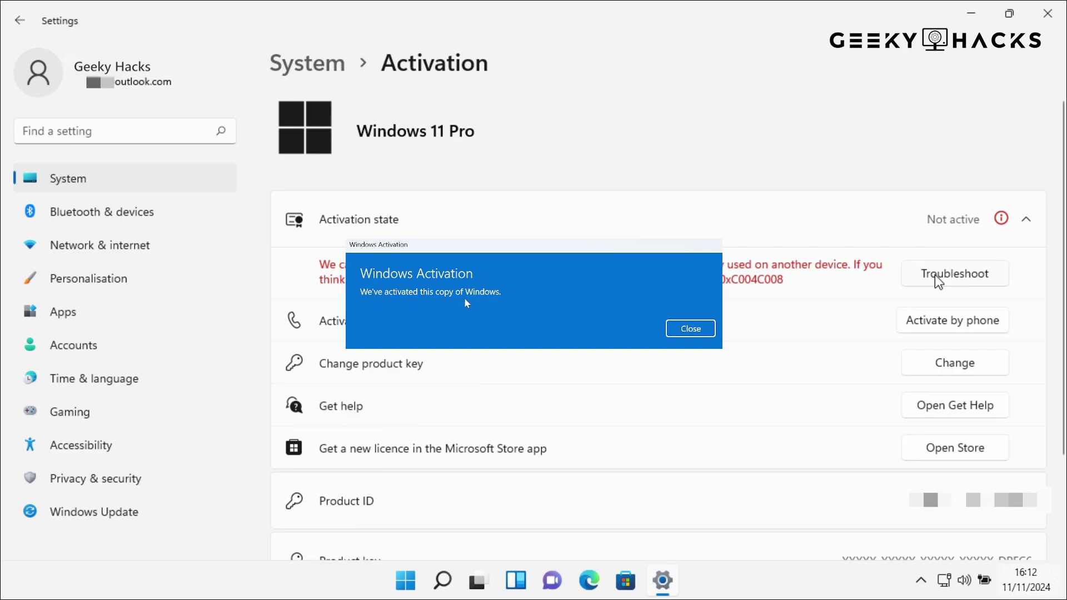
- Close the activation success dialog and expand Activation state to show the digital licence
click(690, 328)
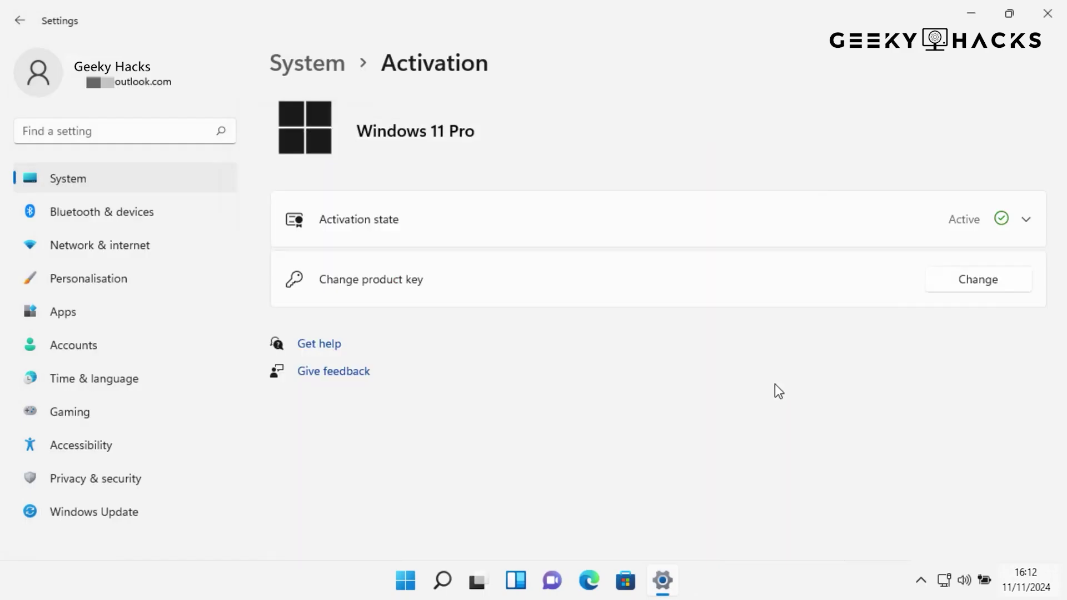
click(571, 232)
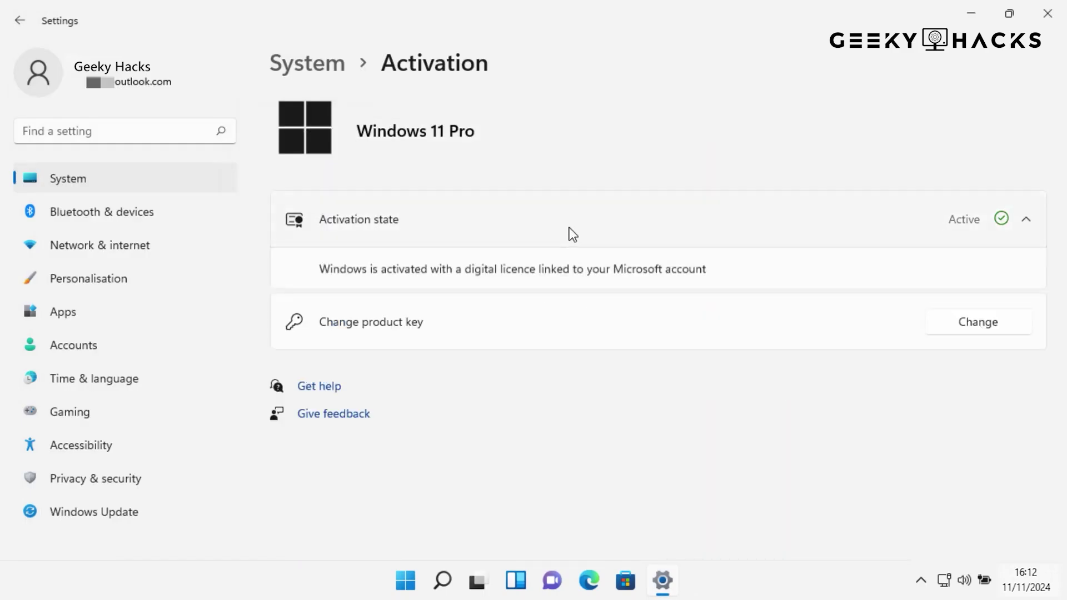